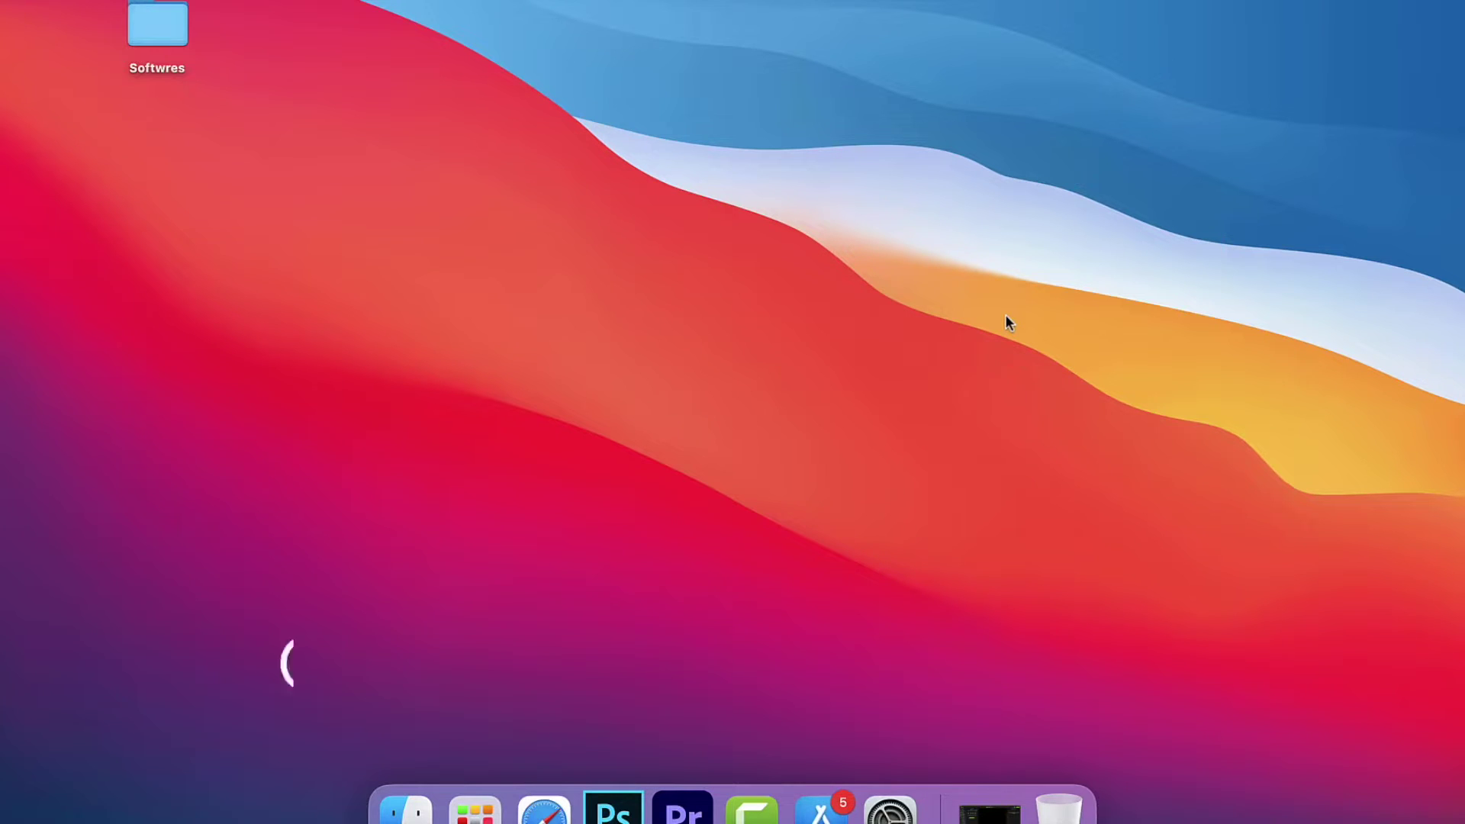
Launch Disk Utility from a Spotlight search for 'disk' and bring up the SSD's partitioning options
key(super+space)
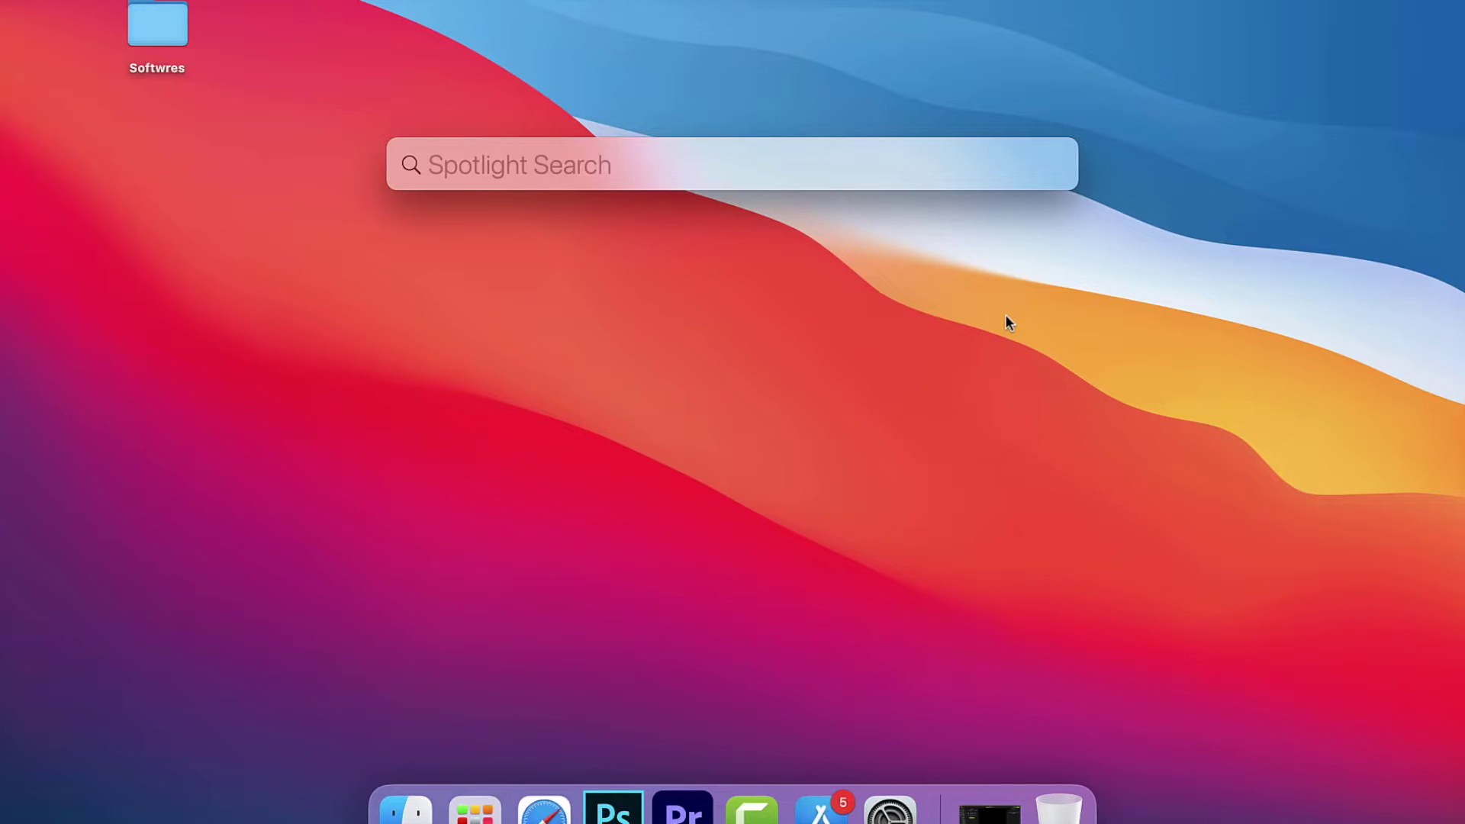
text(disk)
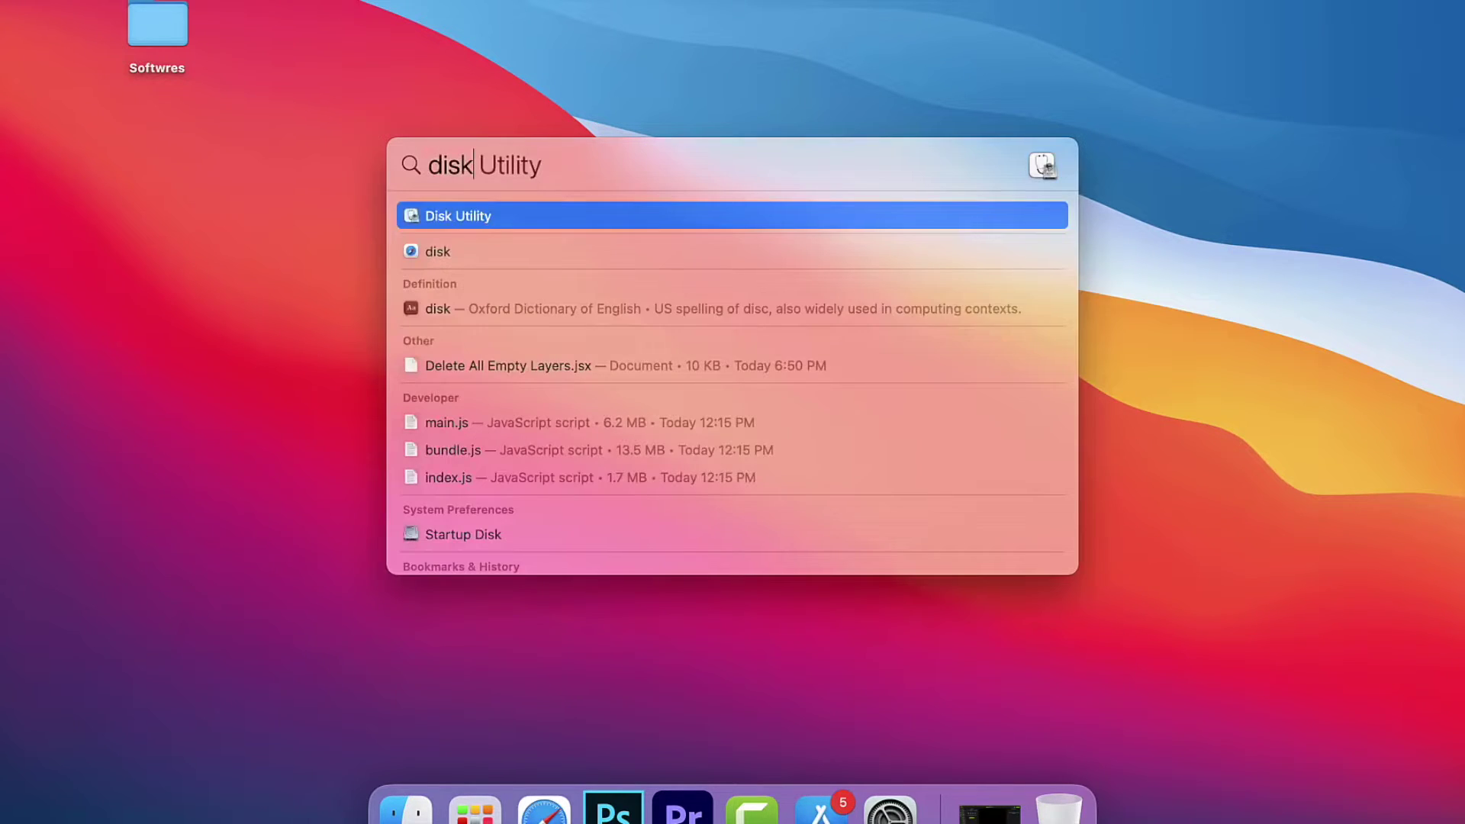
key(Return)
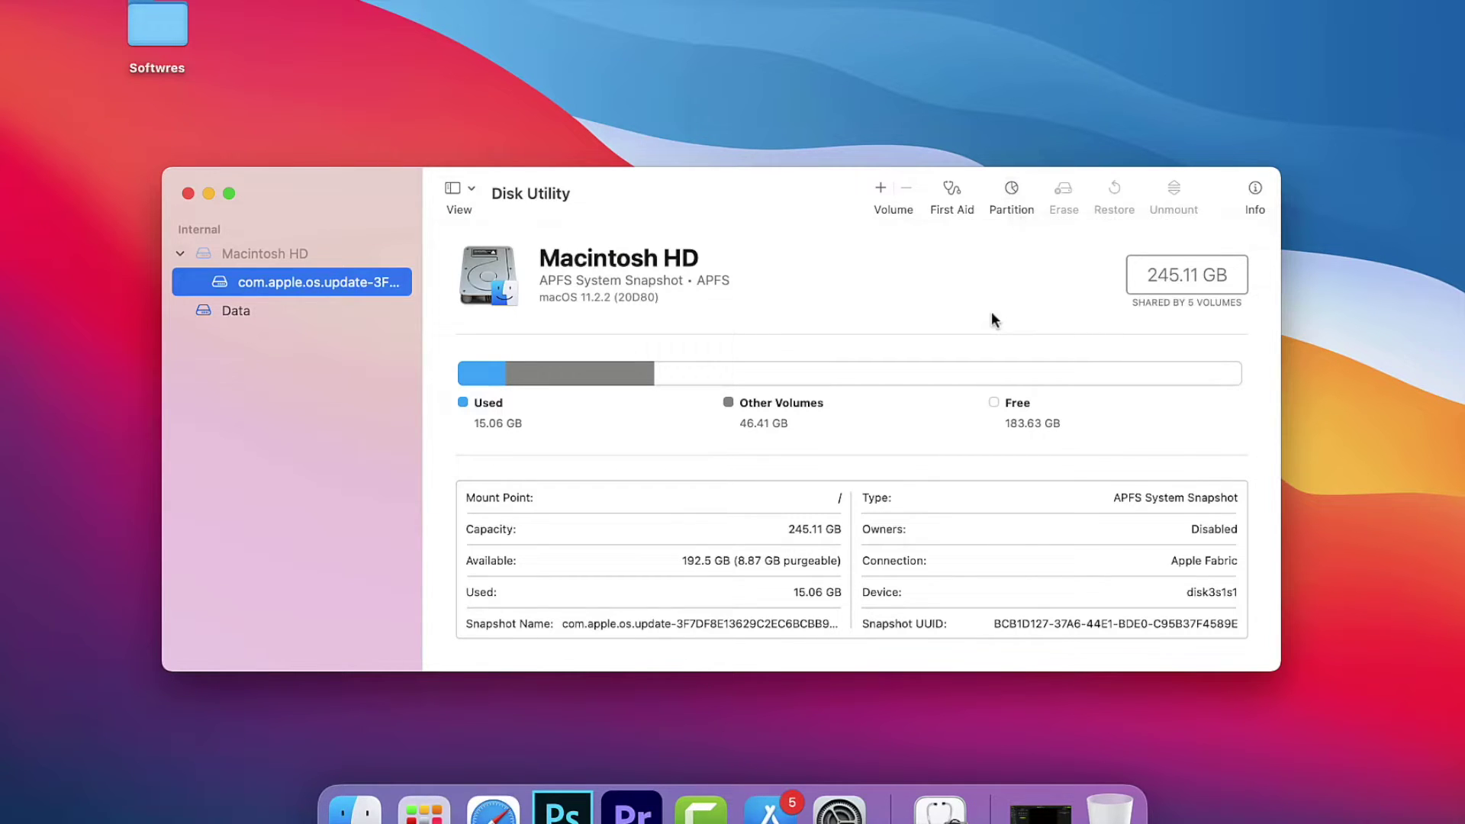
click(1016, 193)
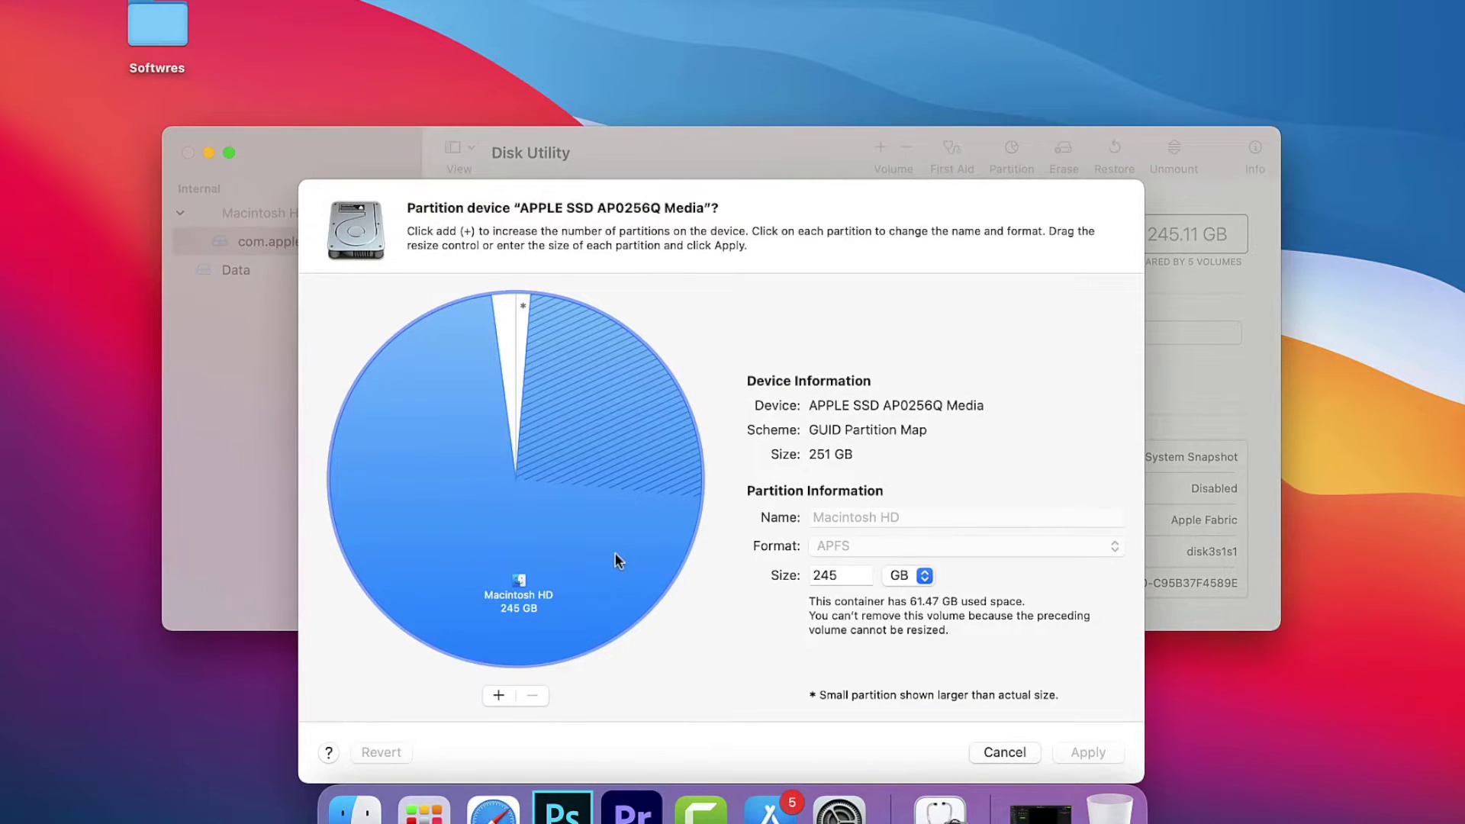
Dismiss and reopen the SSD's partitioning view, then start adding another partition
key(Escape)
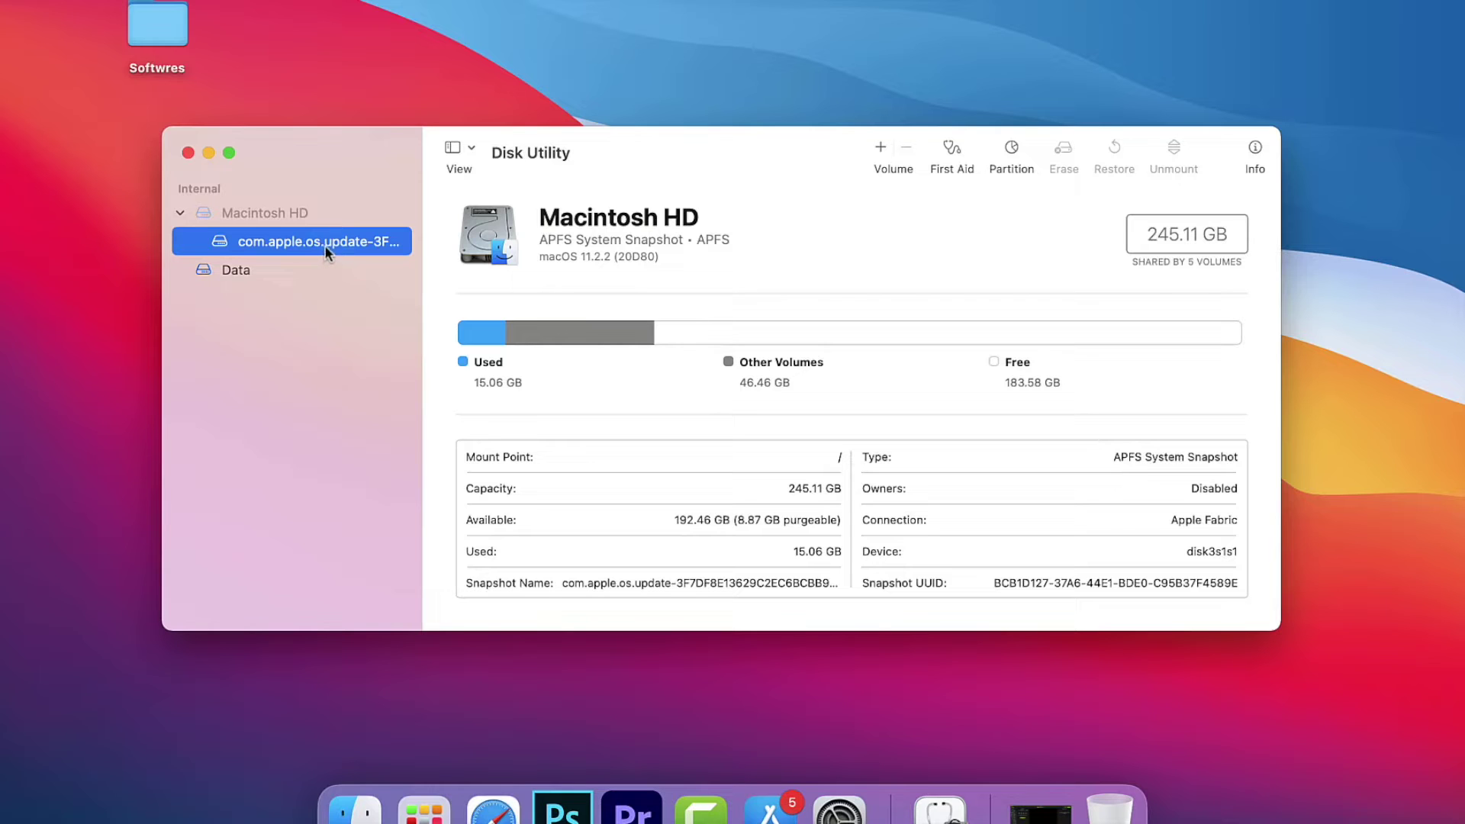
click(1012, 152)
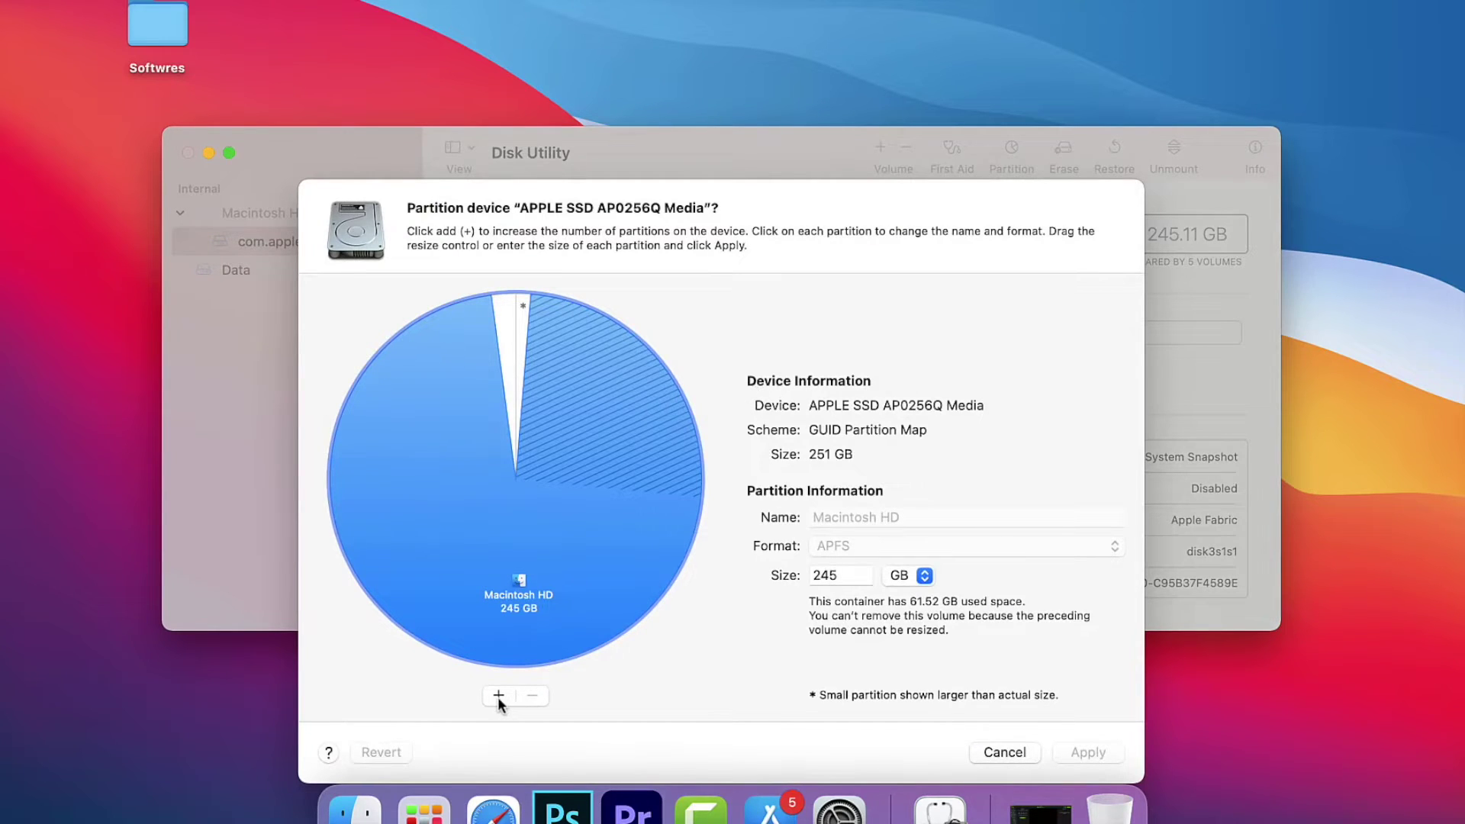
click(499, 696)
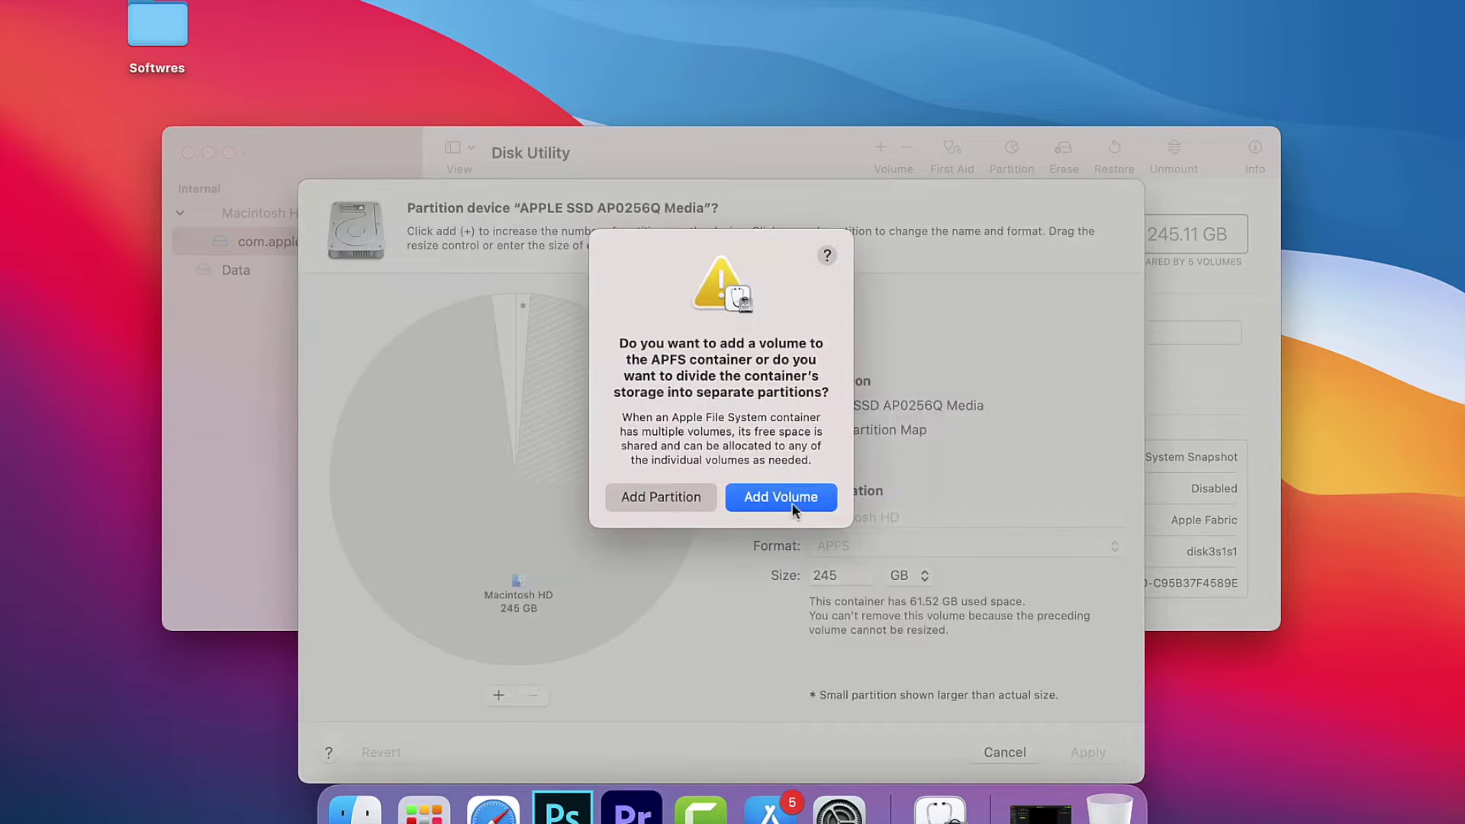
Choose a separate partition and resize it to 145 GB, leaving Macintosh HD 100 GB
click(663, 499)
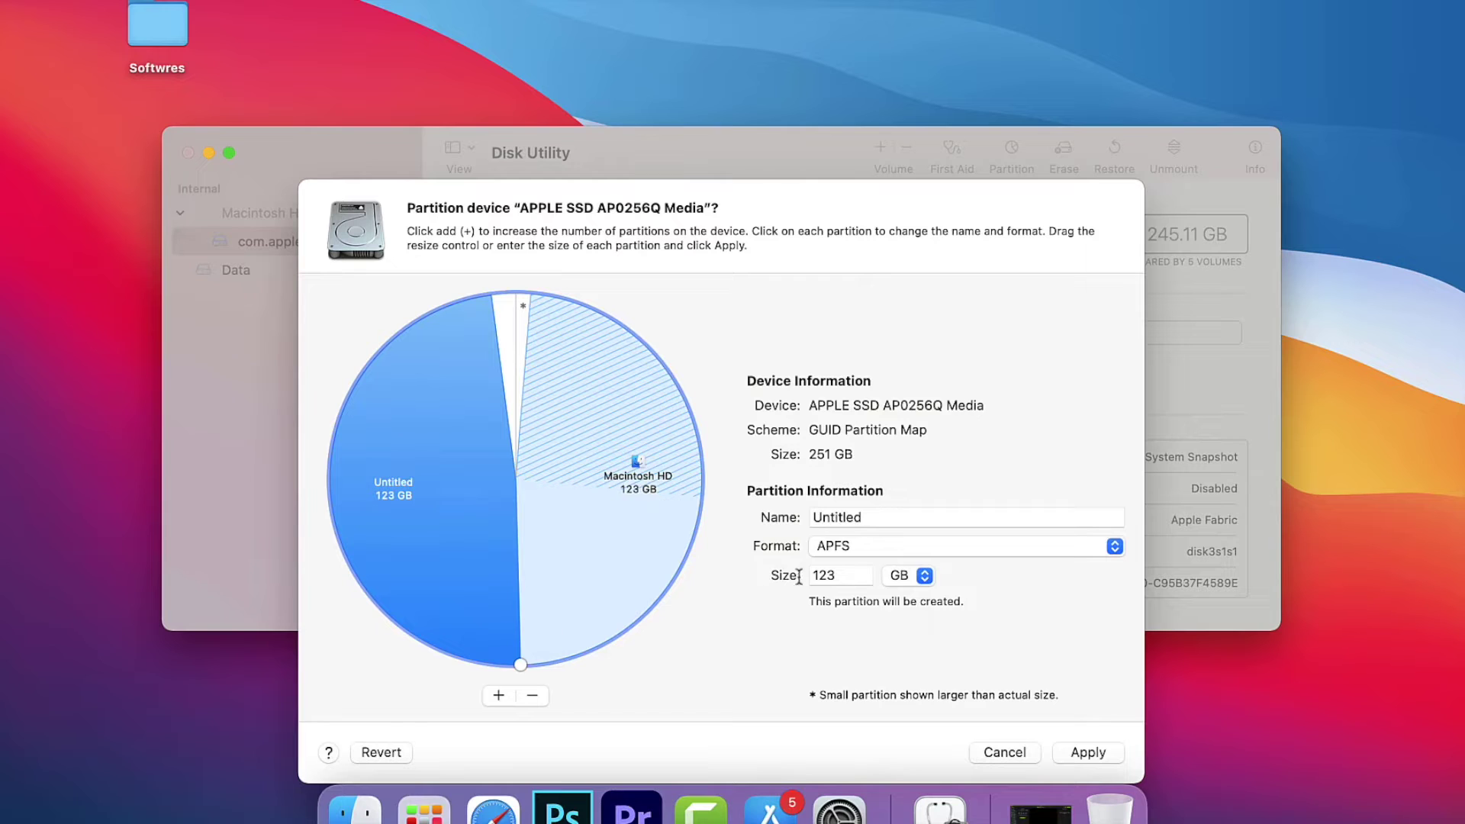
drag(521, 665, 615, 637)
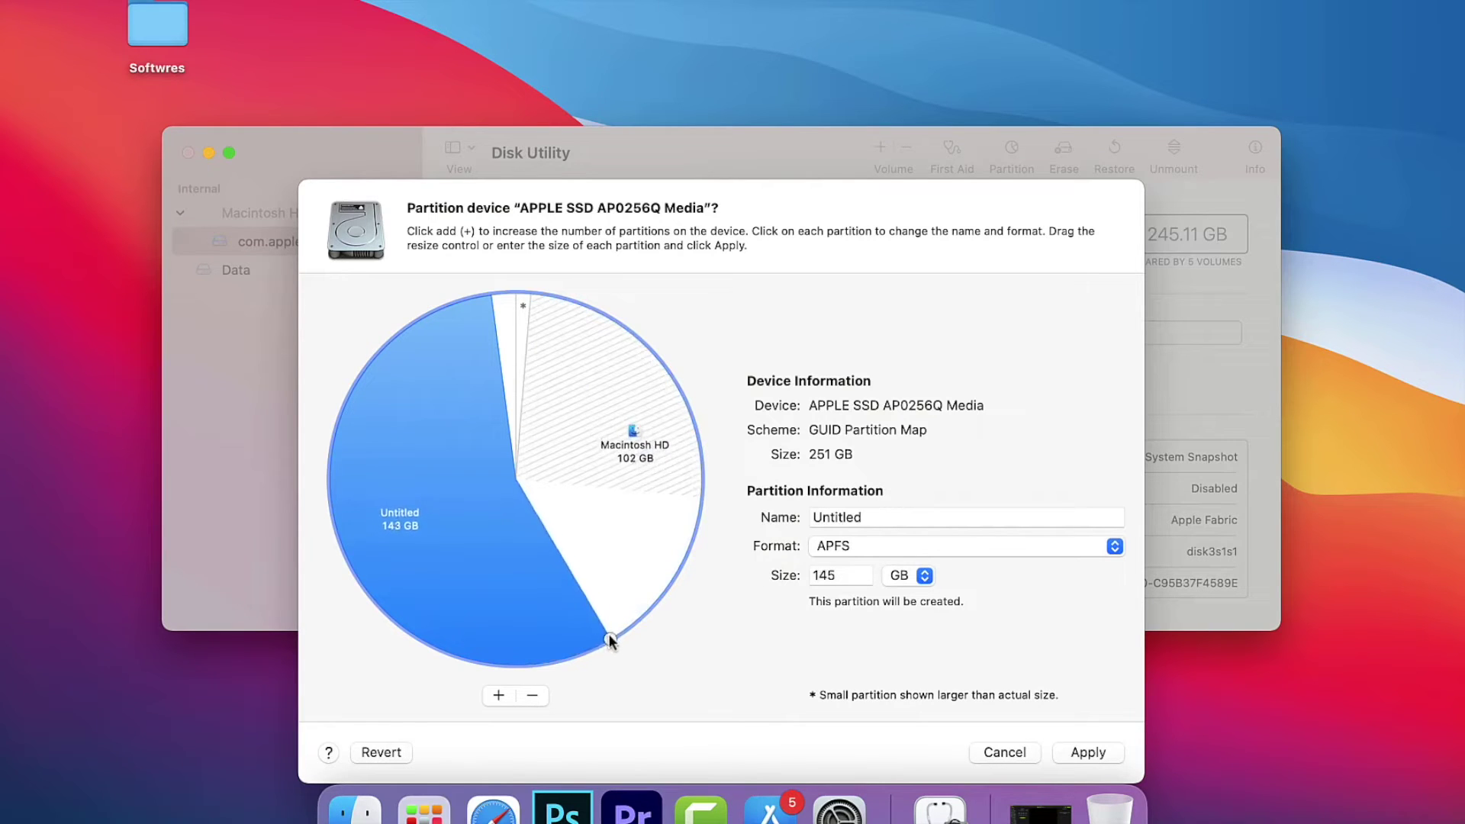
drag(615, 641, 617, 641)
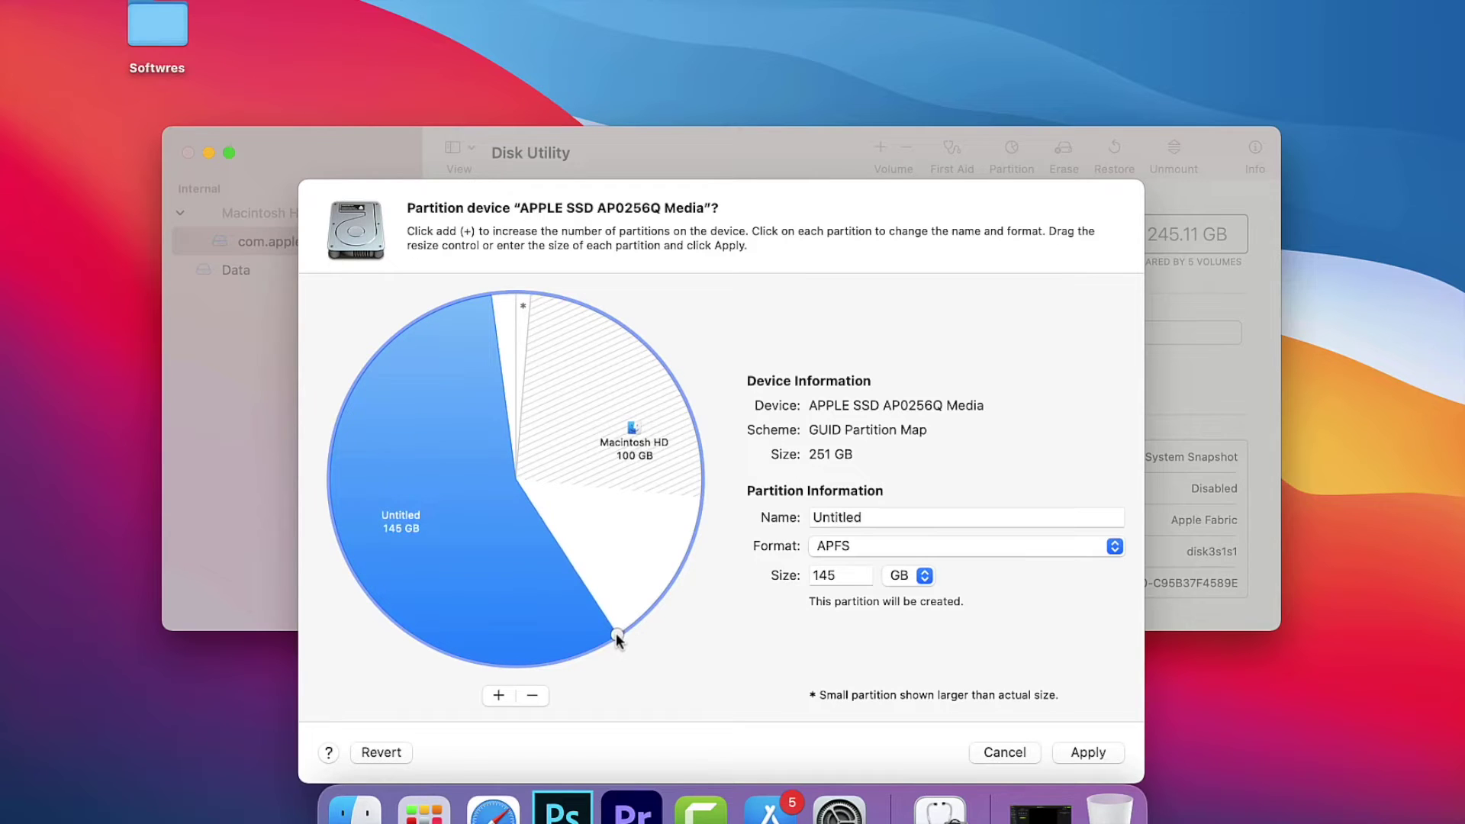
drag(617, 641, 619, 642)
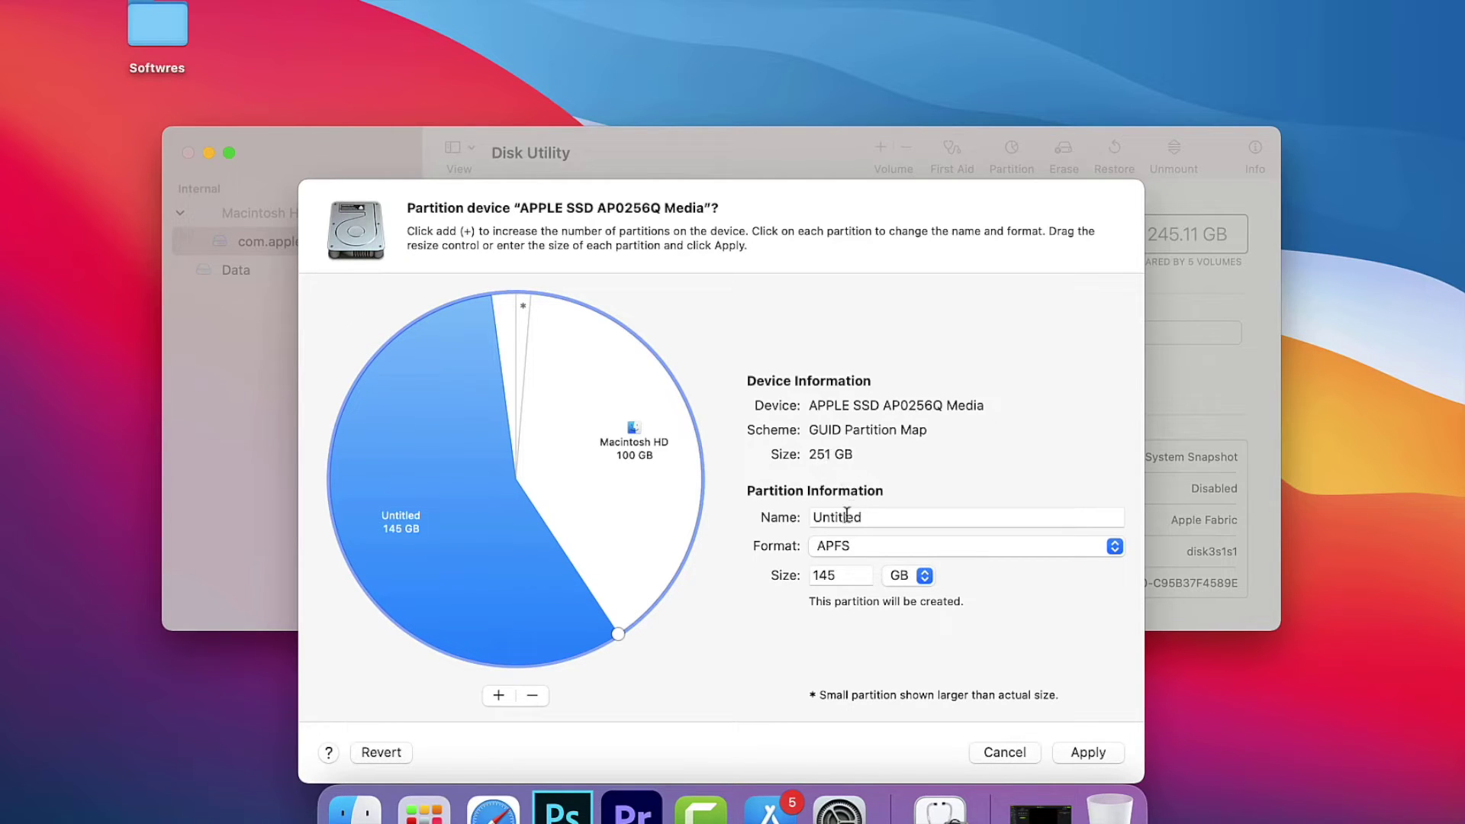
Rename the new partition 'Shamim Hasan', keep APFS format, and apply and confirm the partitioning
drag(882, 518, 798, 517)
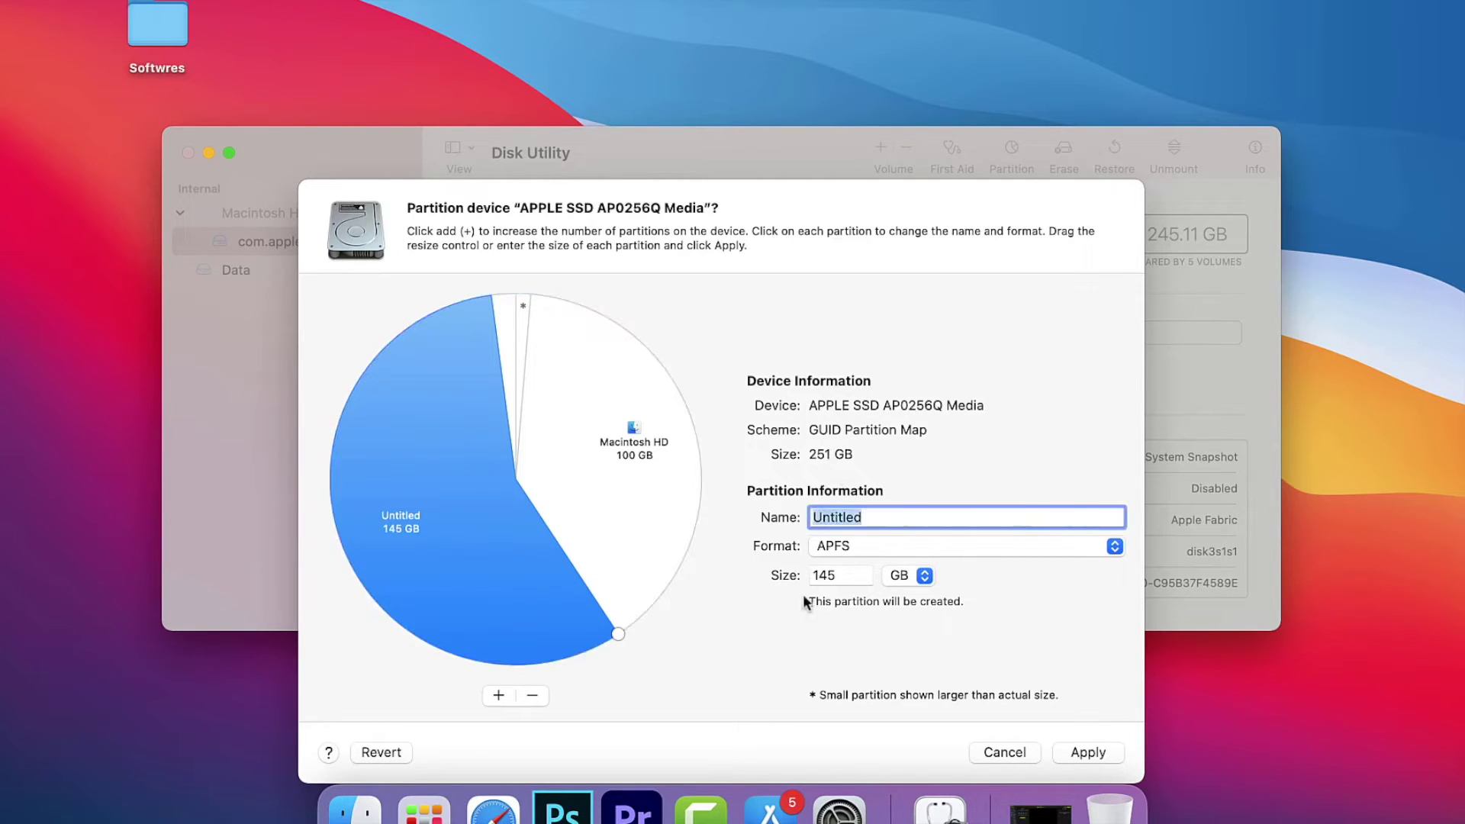
key(BackSpace)
text(Shamim Hasan)
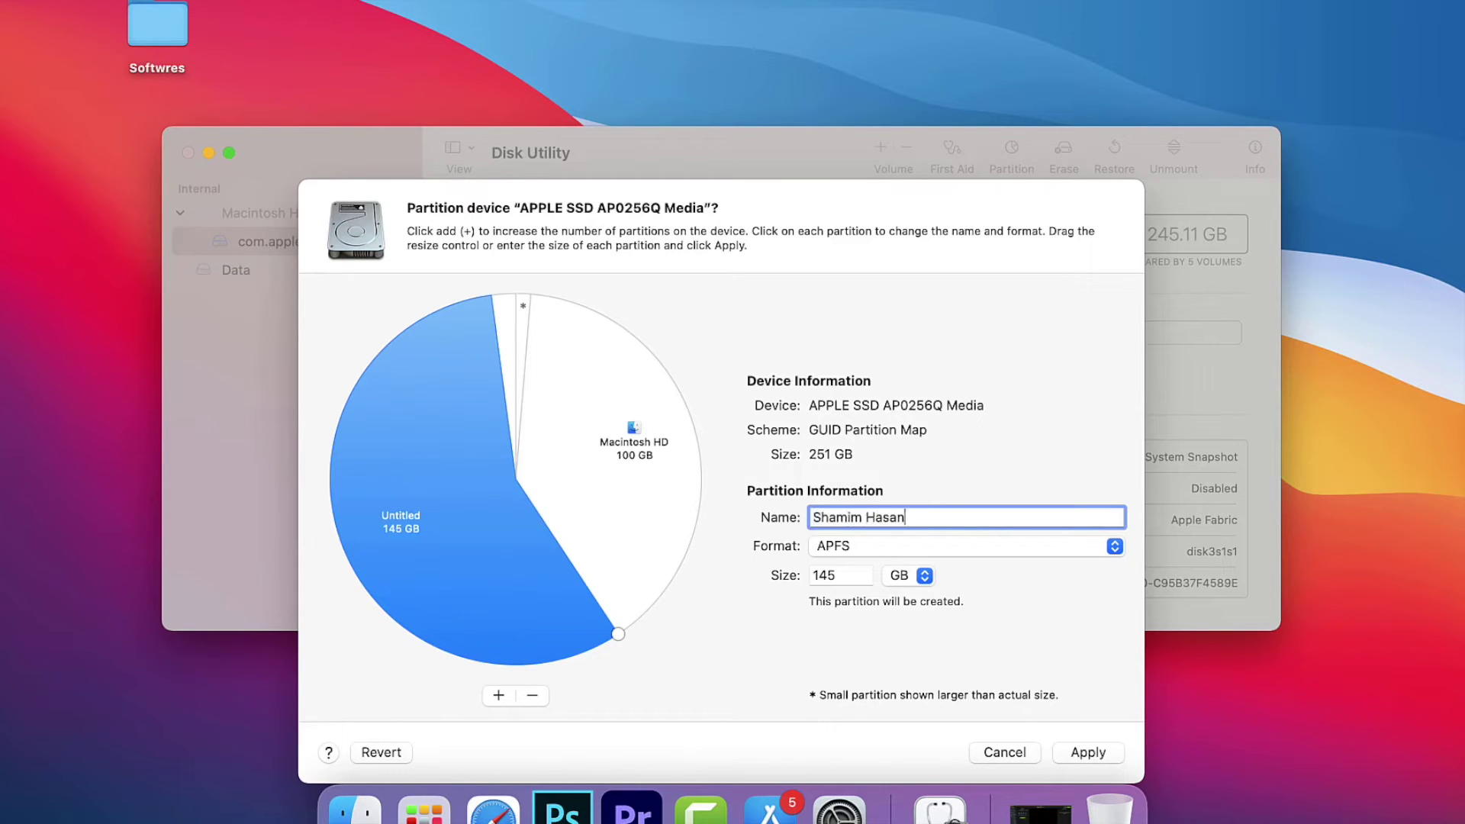
click(932, 547)
click(918, 552)
click(1087, 751)
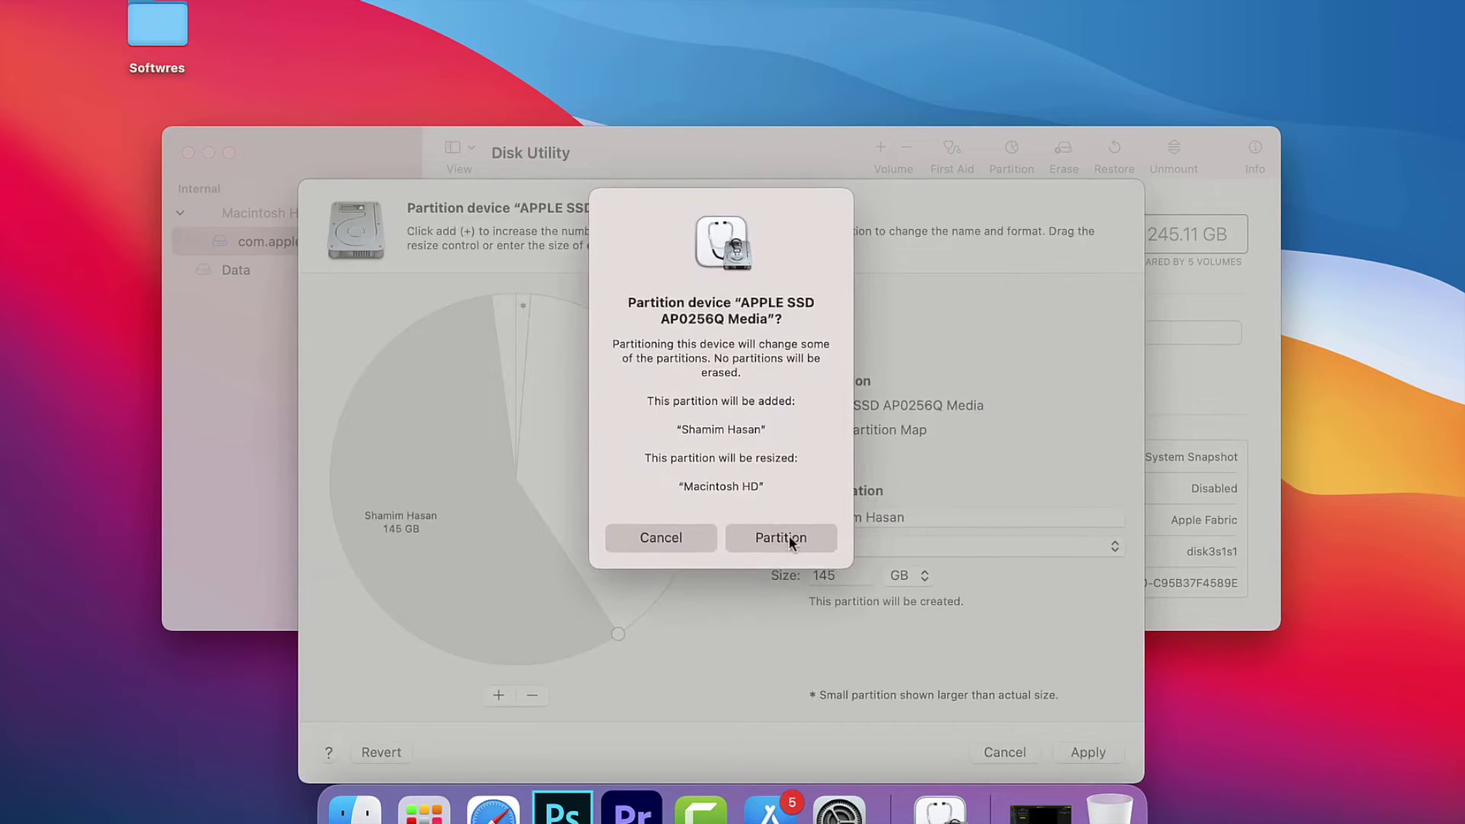
click(788, 534)
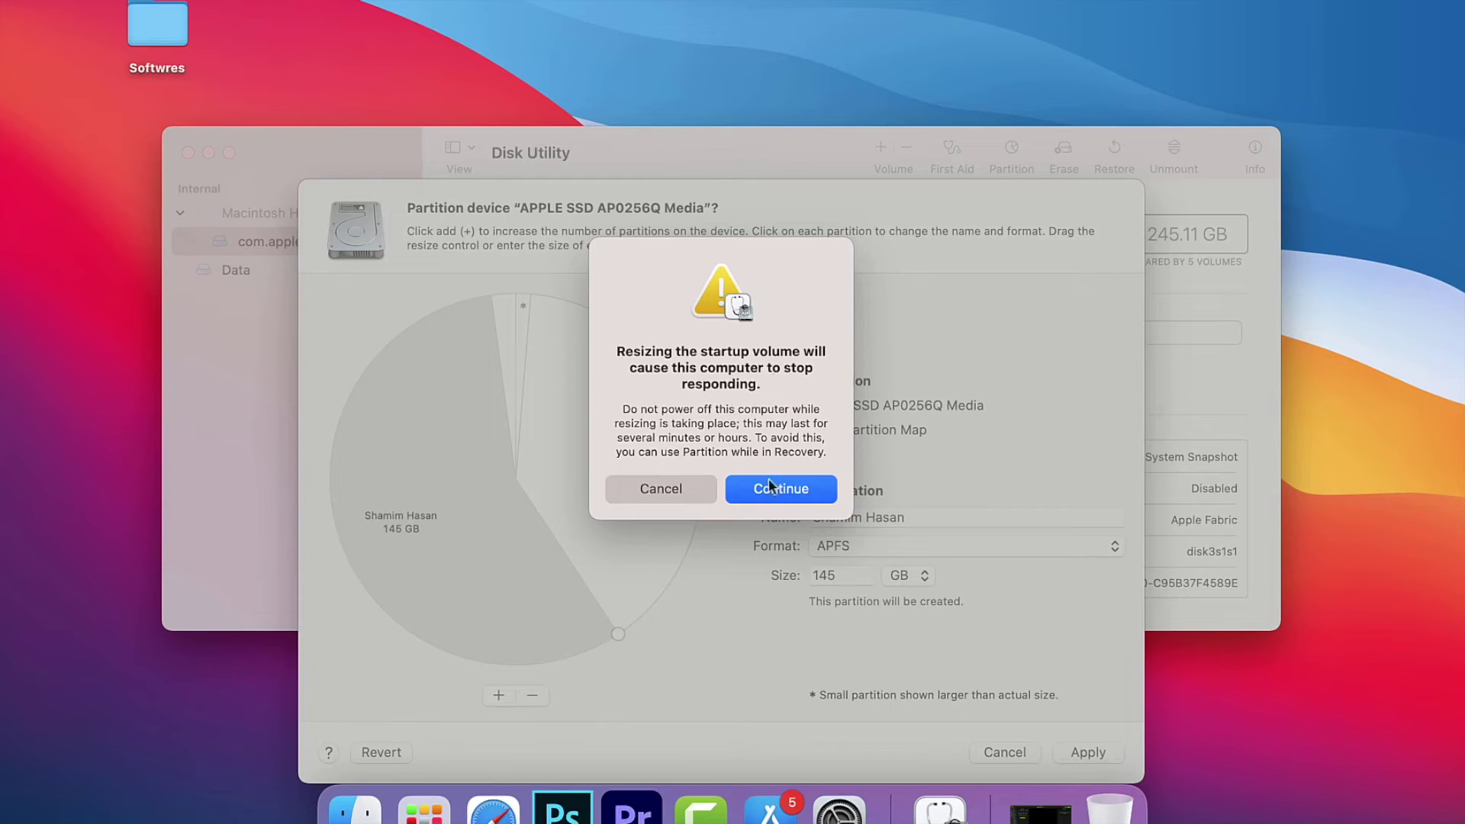
Accept the startup-volume resize warning and dismiss the finished progress report
click(795, 493)
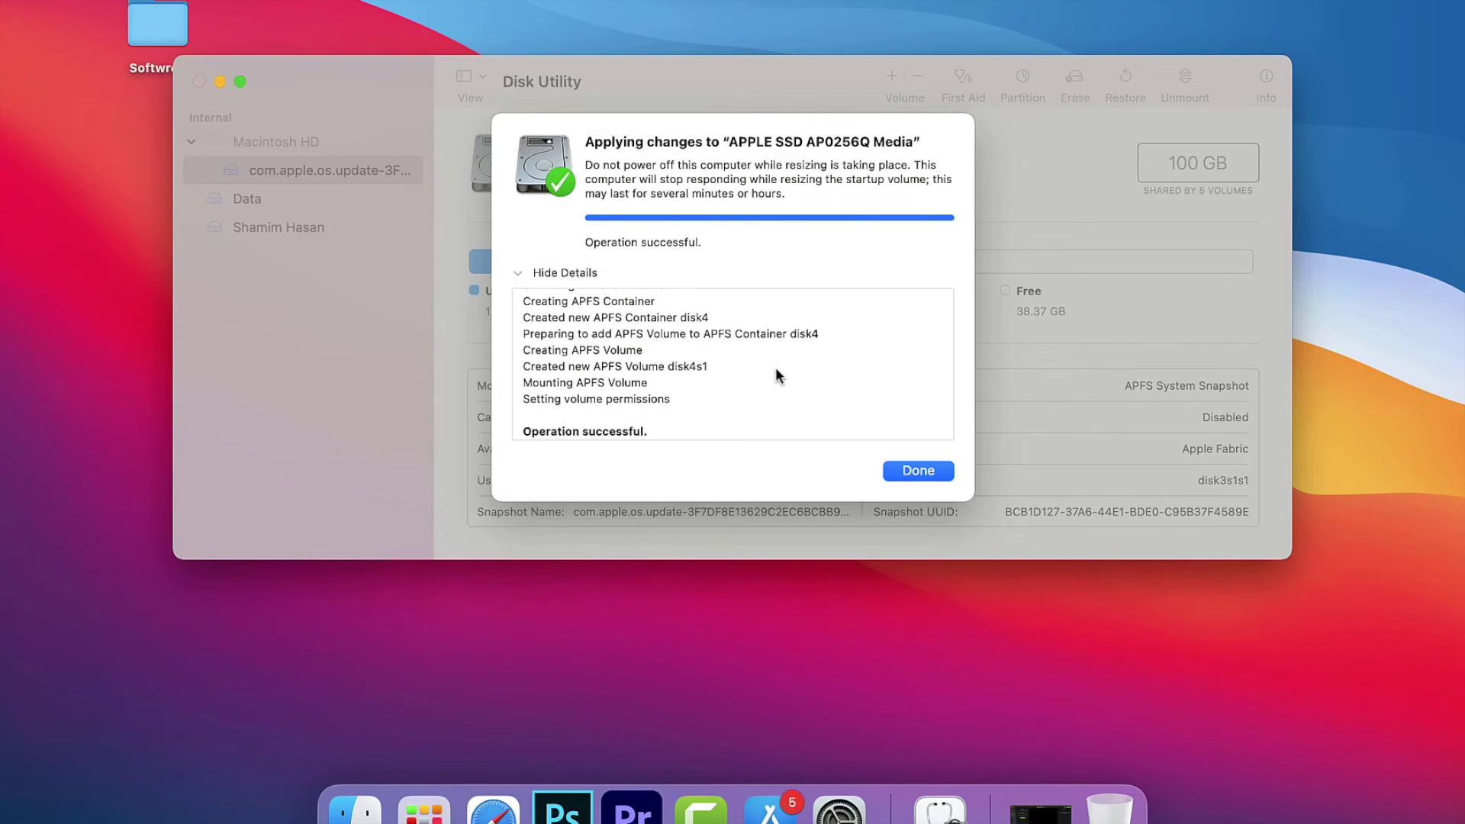
click(924, 470)
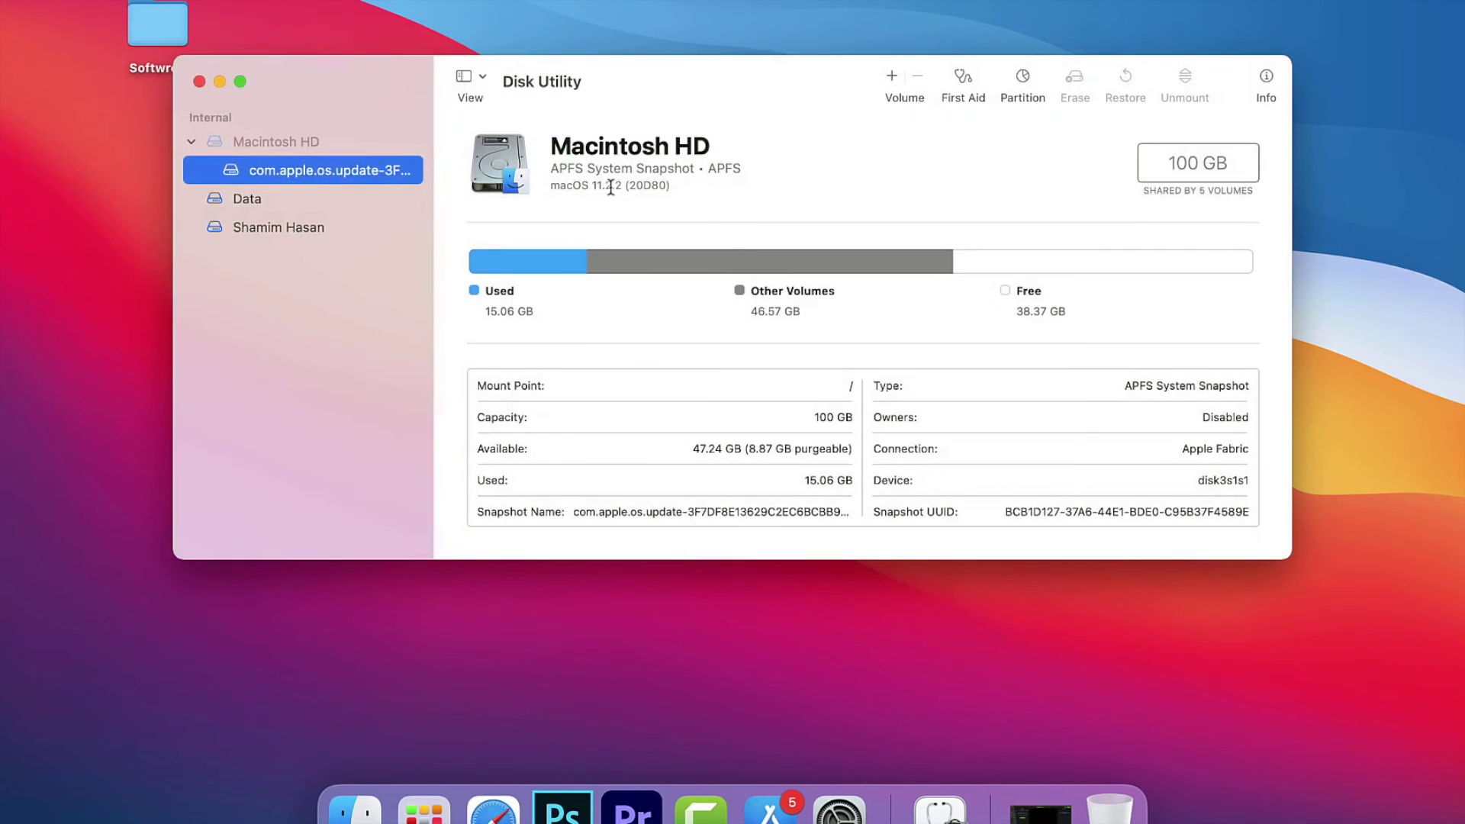
Check that Shamim Hasan is a 145.11 GB APFS volume, then quit Disk Utility
click(296, 229)
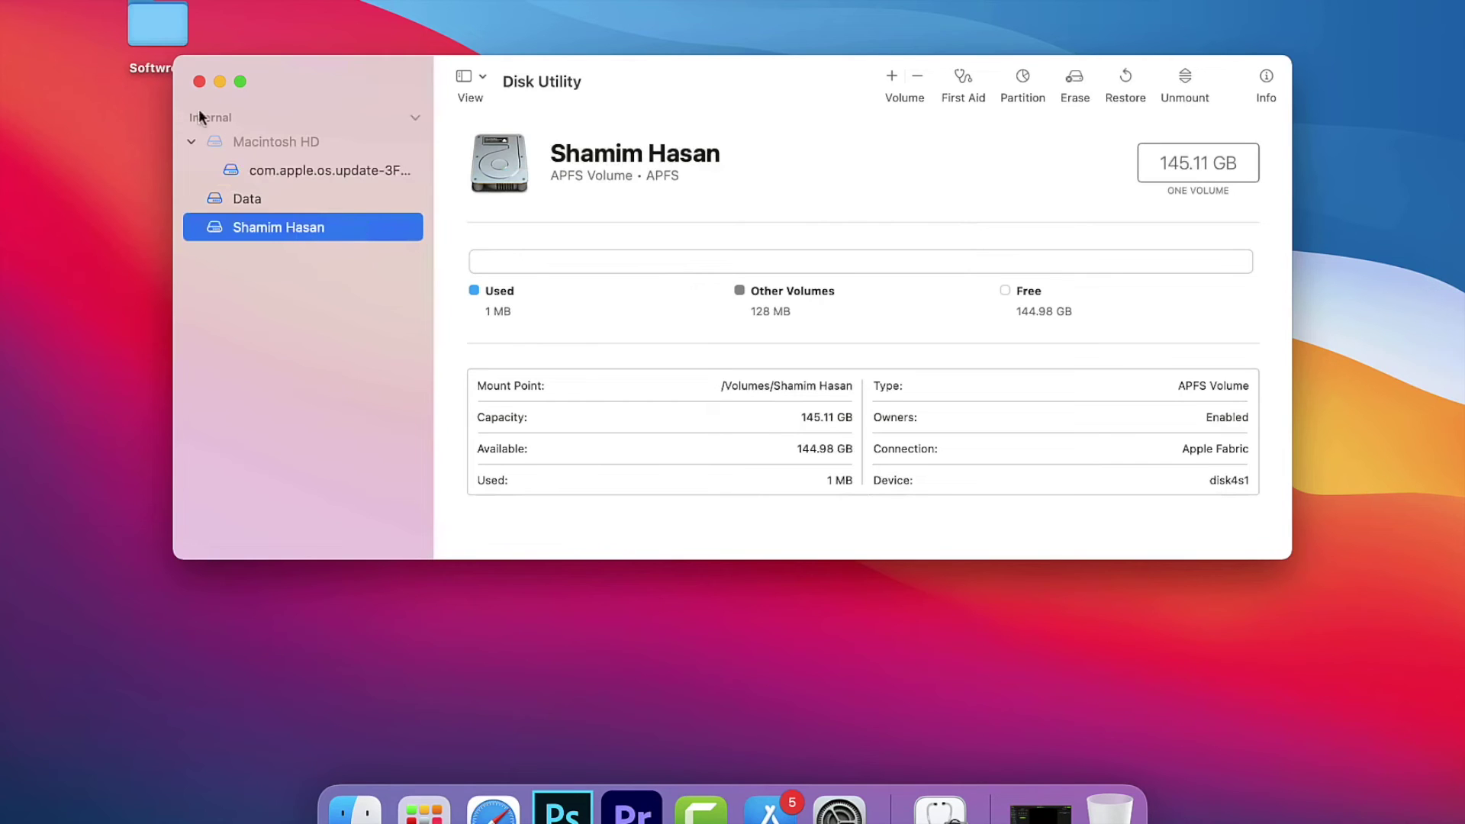
click(198, 83)
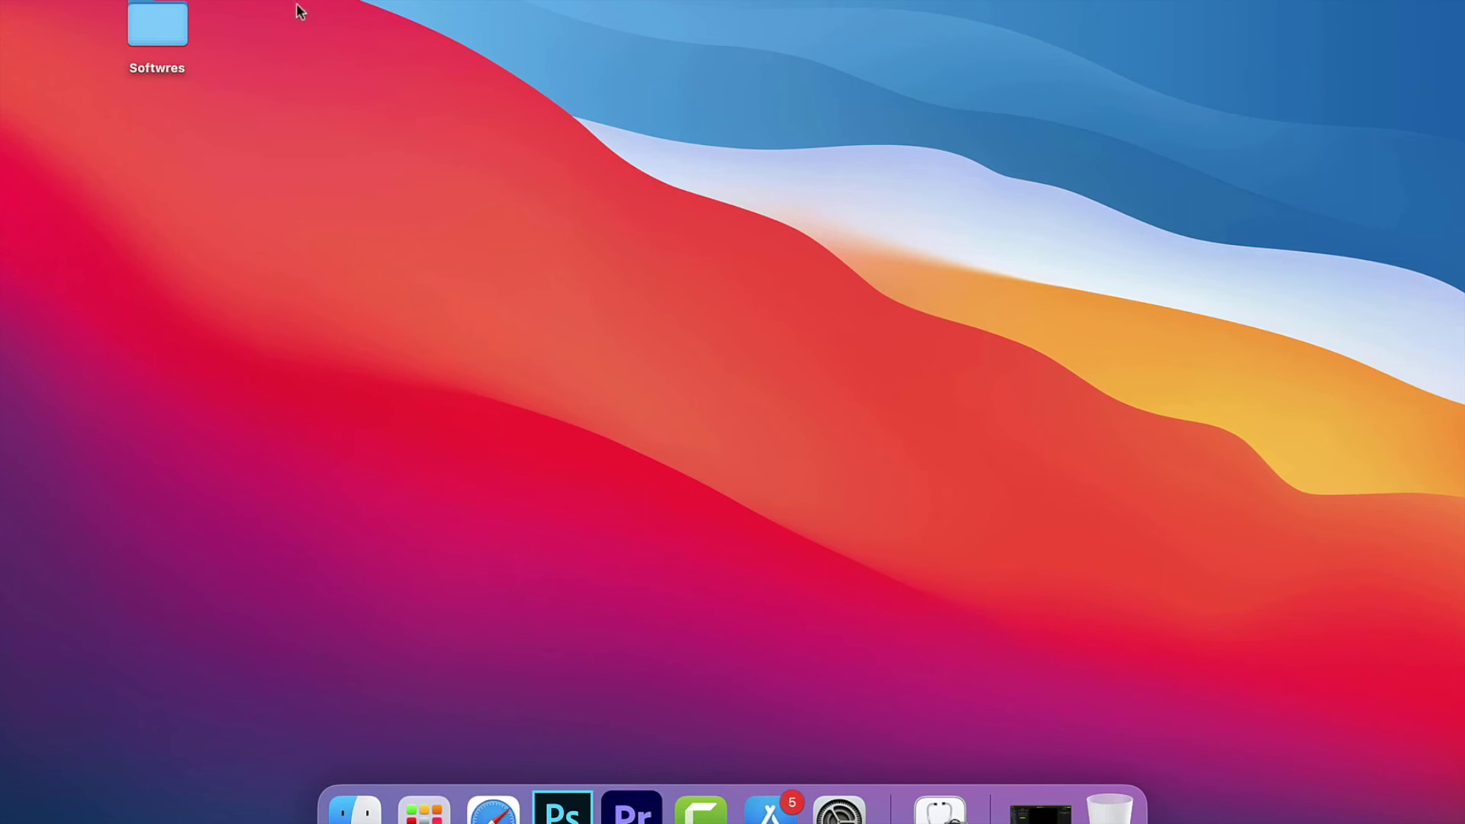
Show the Computer view from Finder's Go menu and select Macintosh HD and Shamim Hasan
click(266, 0)
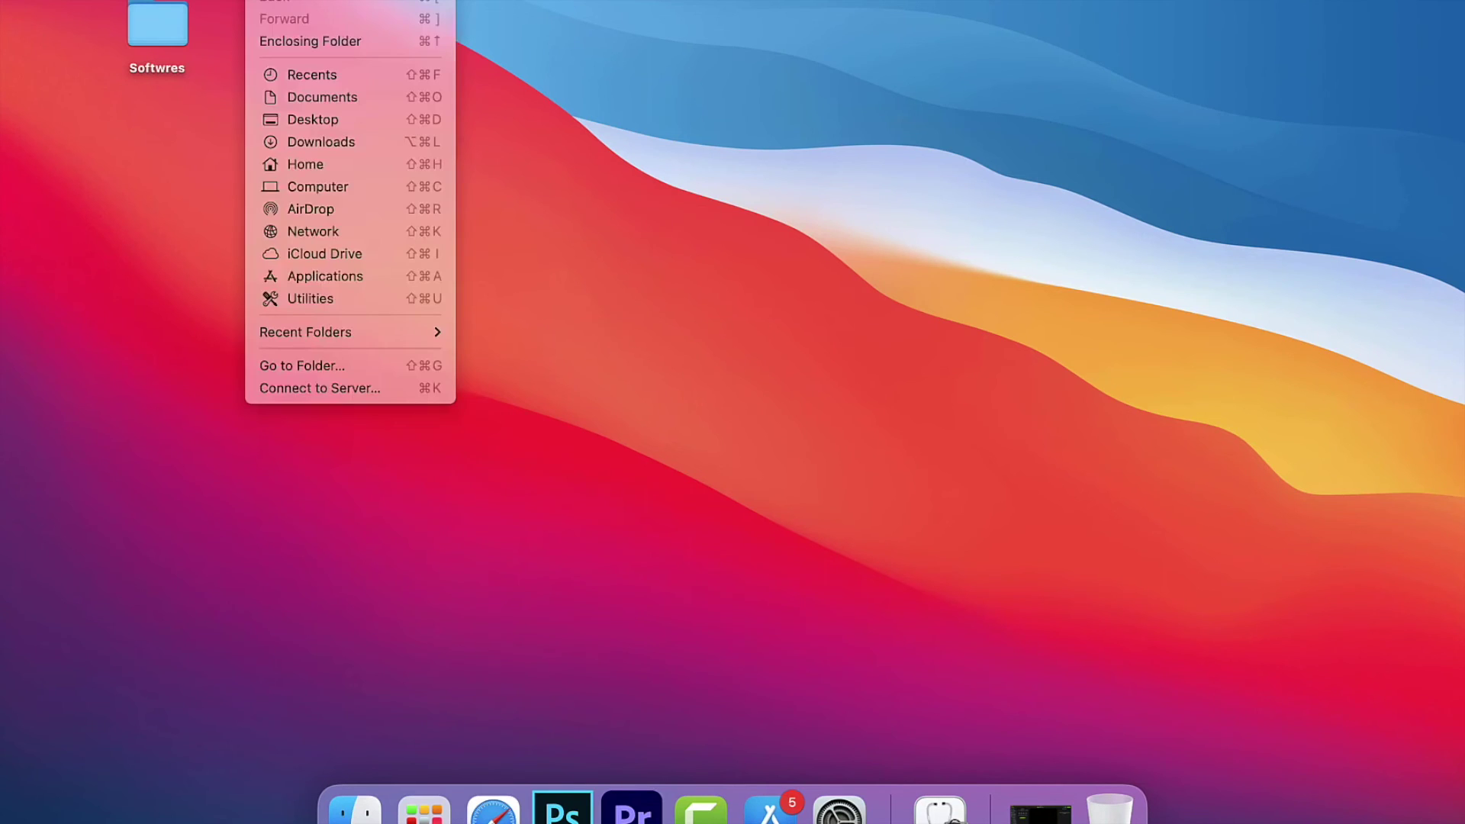
click(354, 190)
click(490, 258)
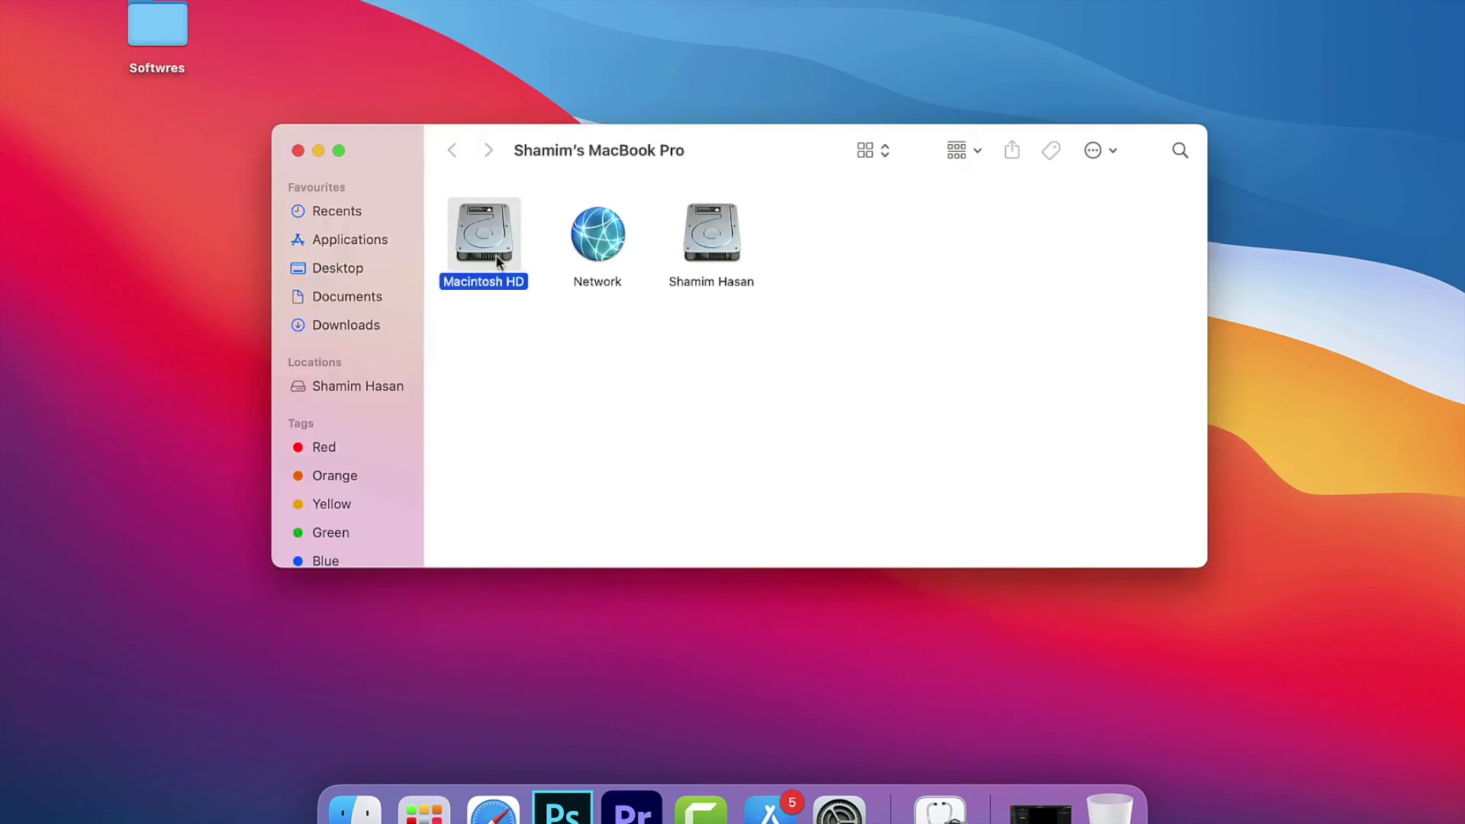
click(689, 244)
click(299, 152)
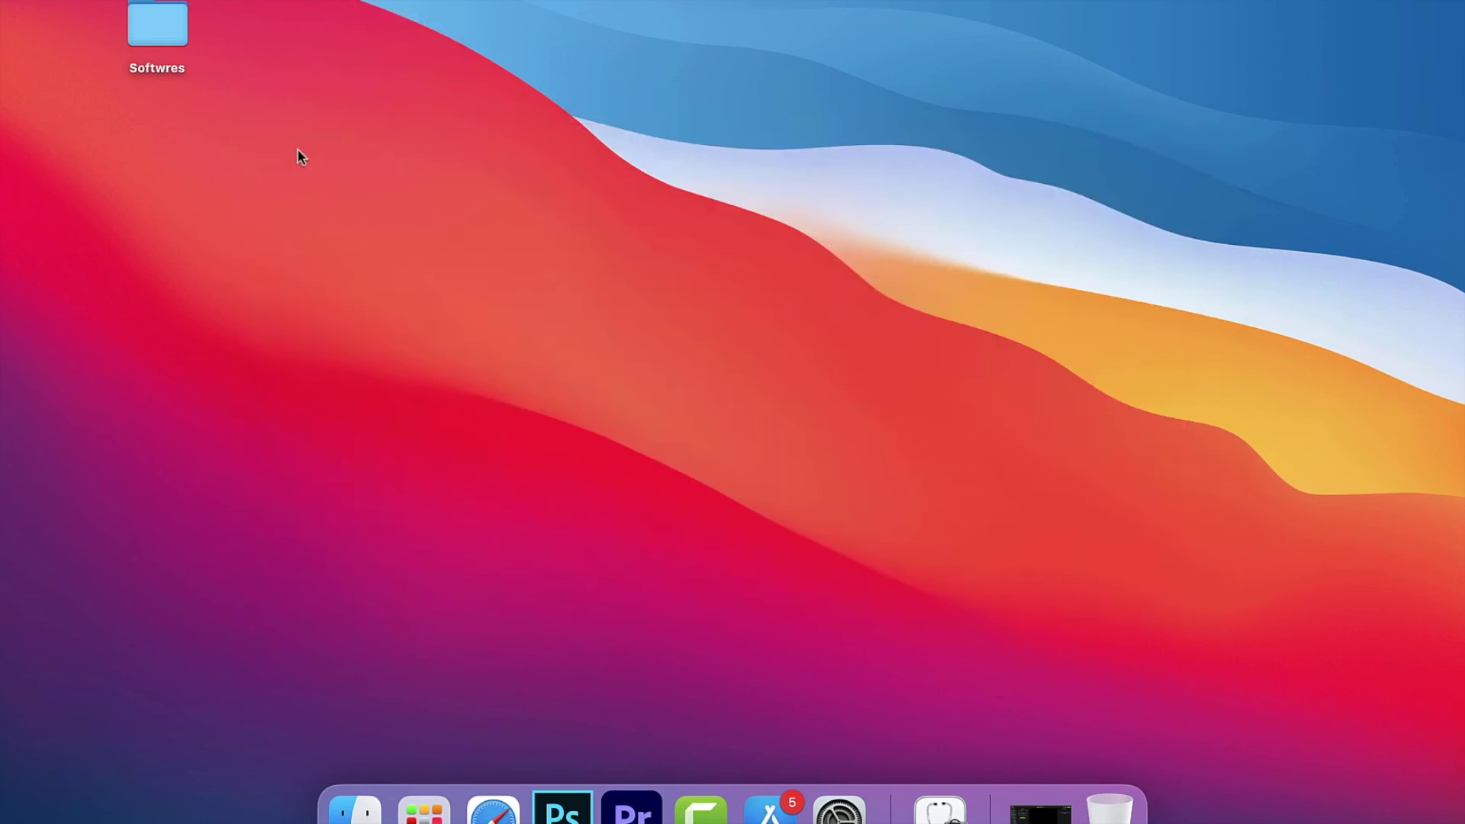